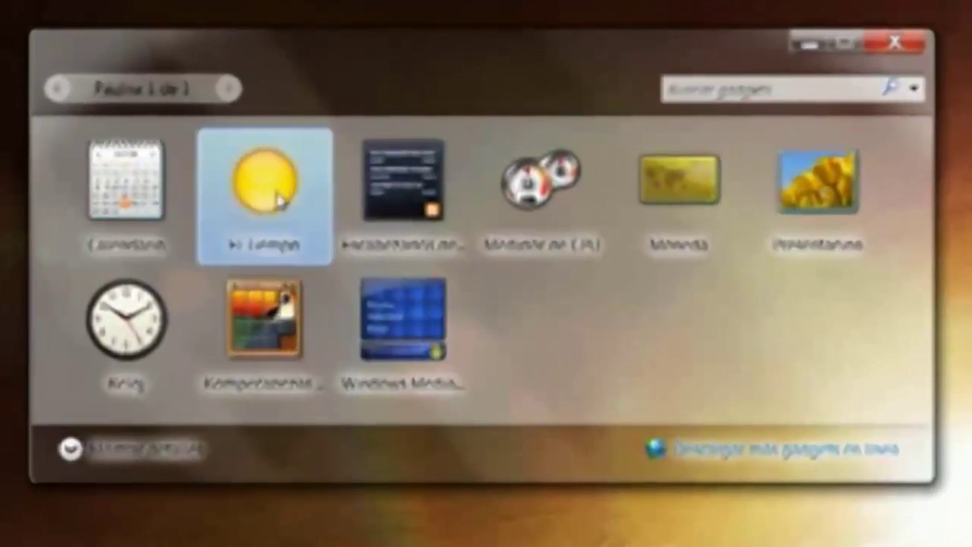
# Step: Add the El Tiempo, Medidor de CPU, Reloj and Rompecabezas gadgets to the desktop and close the gadget gallery
pyautogui.moveTo(278, 199); pyautogui.dragTo(426, 53)
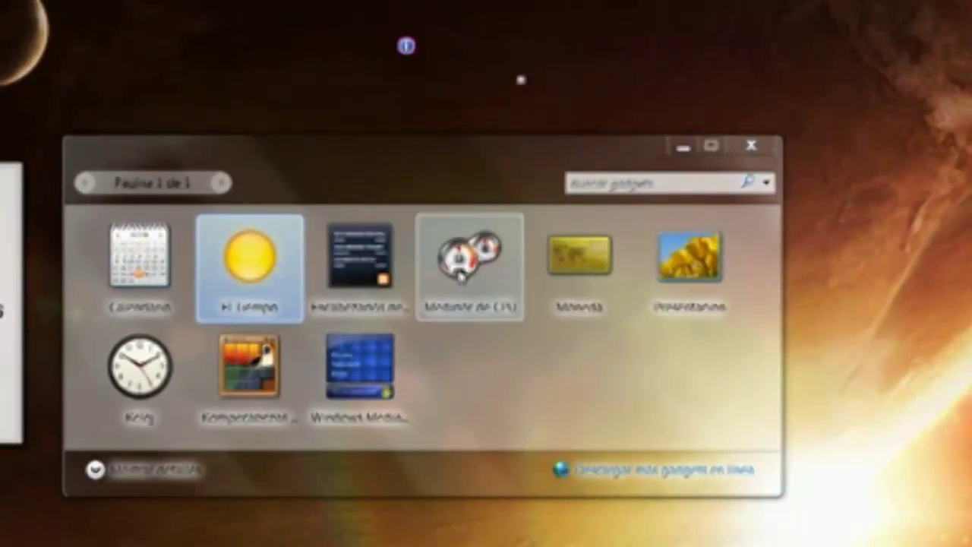
pyautogui.moveTo(465, 258); pyautogui.dragTo(586, 53)
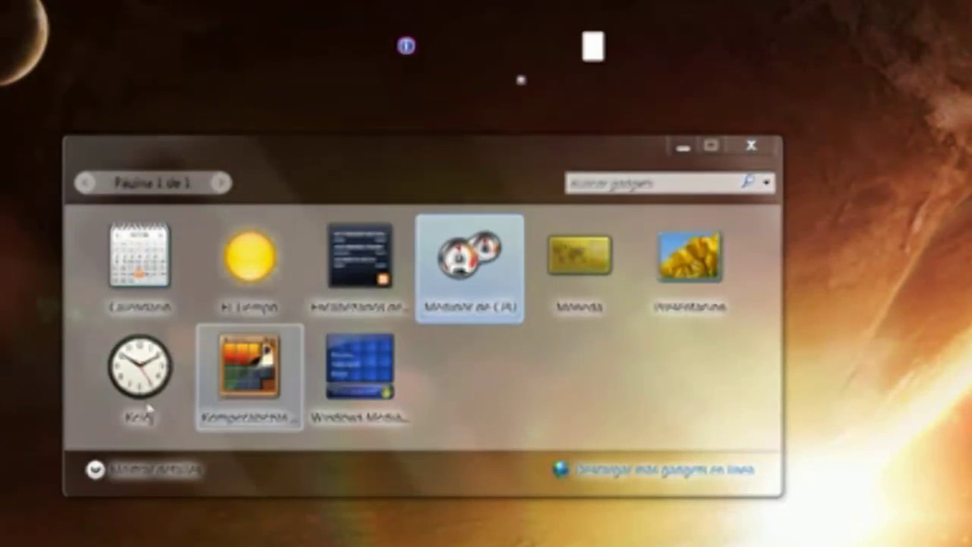
pyautogui.moveTo(139, 369); pyautogui.dragTo(270, 345)
pyautogui.moveTo(429, 311); pyautogui.dragTo(713, 68)
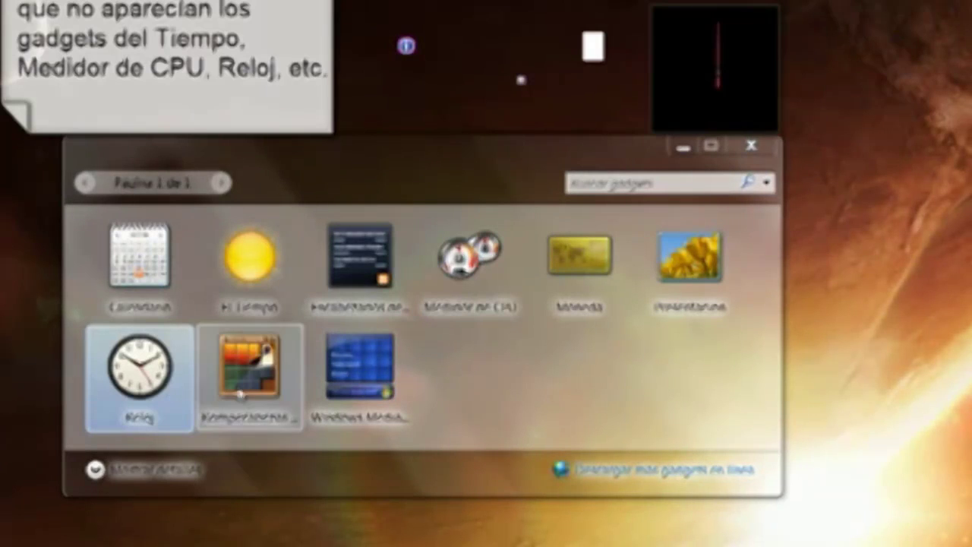
pyautogui.moveTo(243, 380); pyautogui.dragTo(900, 57)
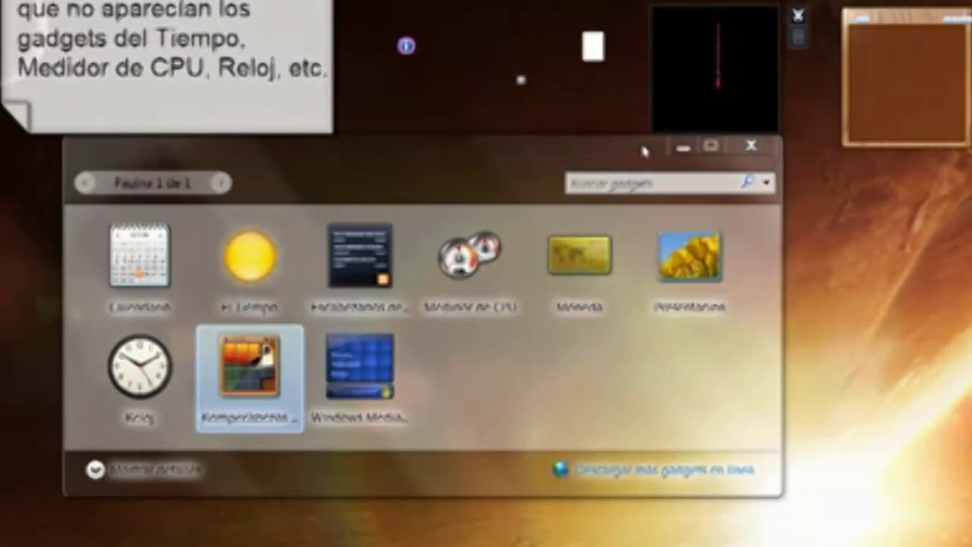
pyautogui.click(752, 147)
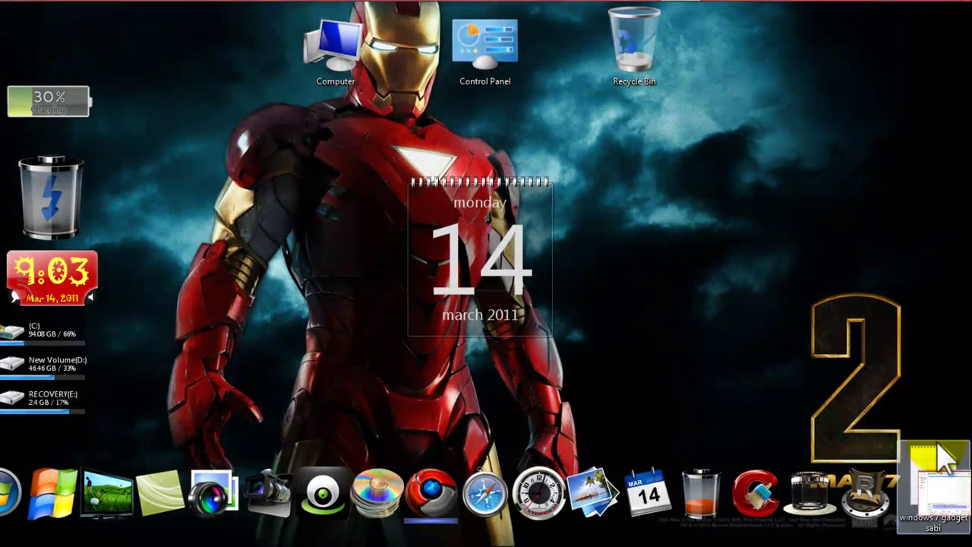
# Step: Open the "windows 7 gadget sabi" text file from the desktop and dock its window to the right half of the screen
pyautogui.moveTo(938, 454); pyautogui.dragTo(928, 374)
pyautogui.doubleClick(928, 374)
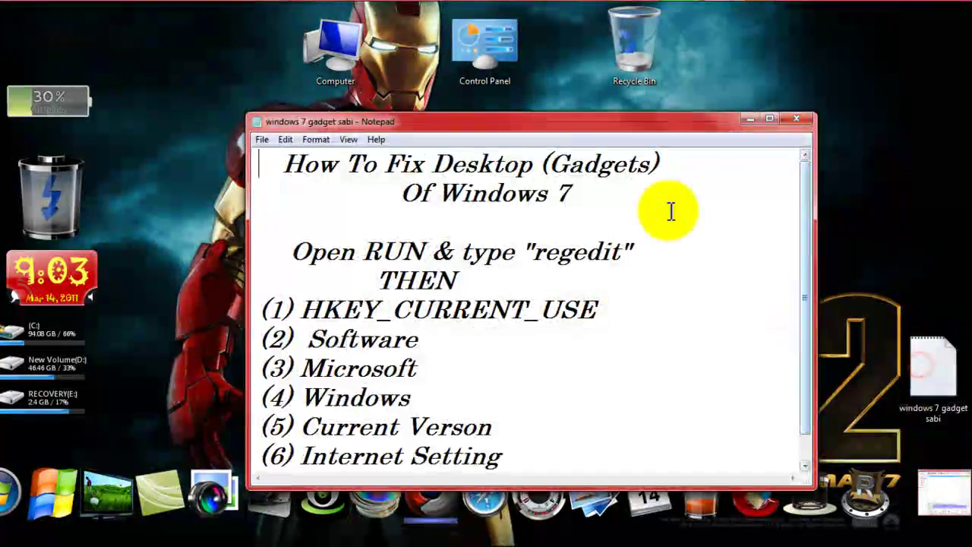
pyautogui.moveTo(530, 133); pyautogui.dragTo(623, 114)
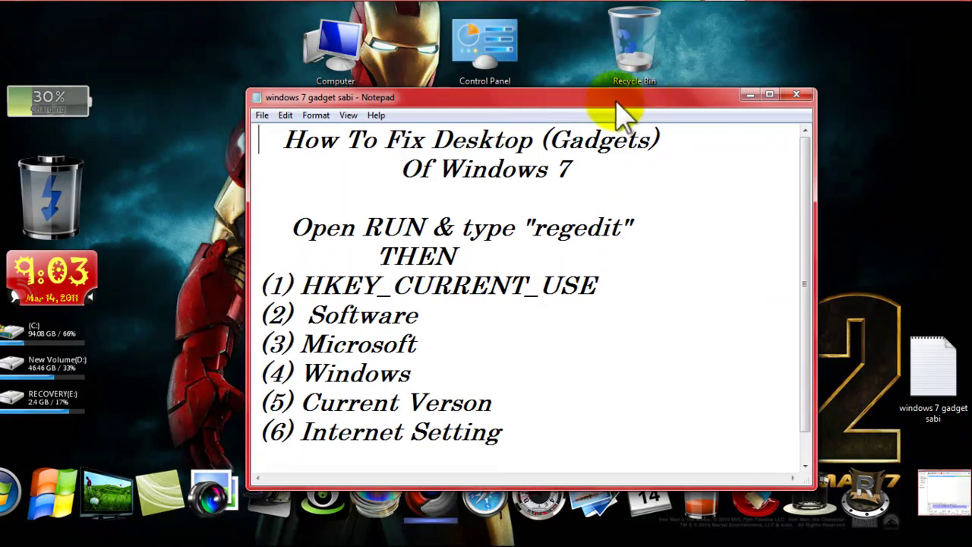
pyautogui.press('super+Right')
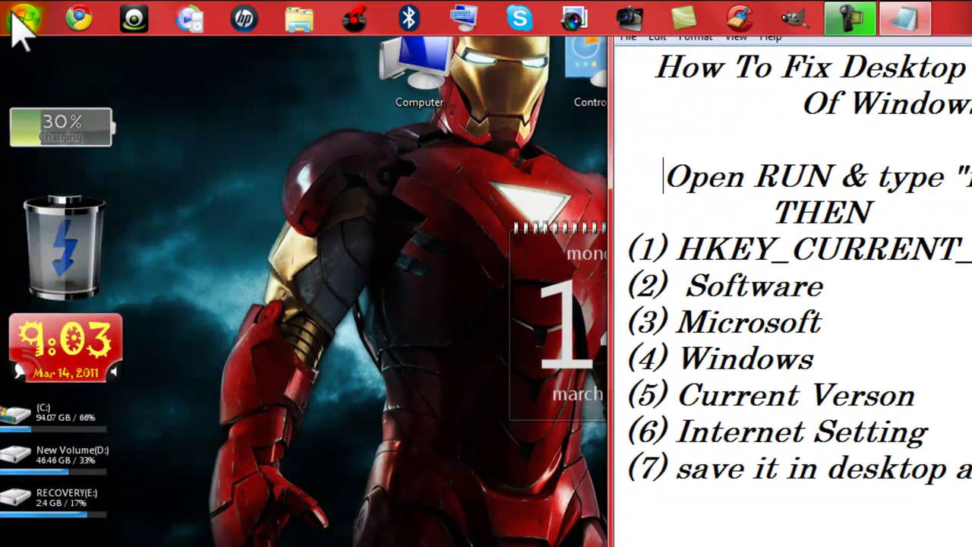
# Step: Bring up the Run dialog with regedit as the program to open, matching the command in the instruction notes
pyautogui.click(22, 18)
pyautogui.click(293, 439)
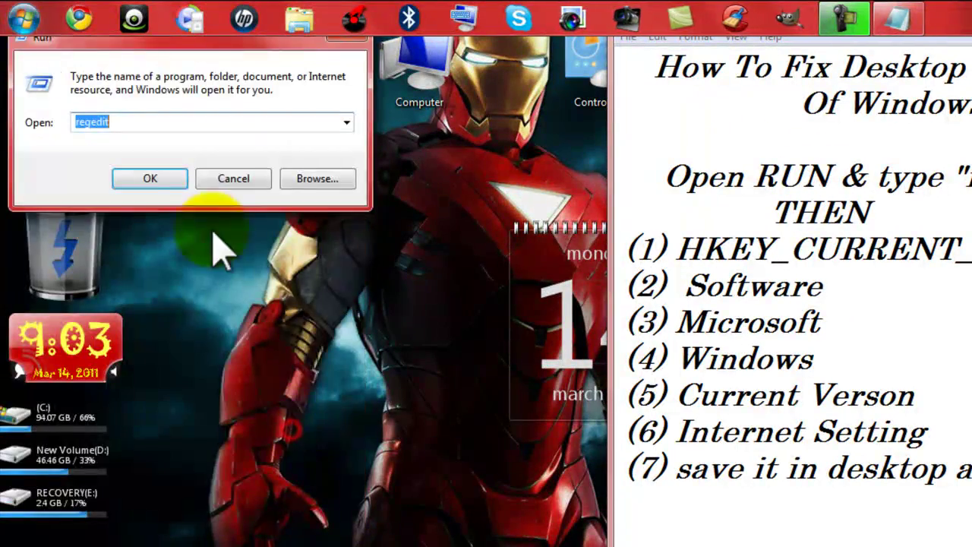
pyautogui.moveTo(174, 33); pyautogui.dragTo(131, 126)
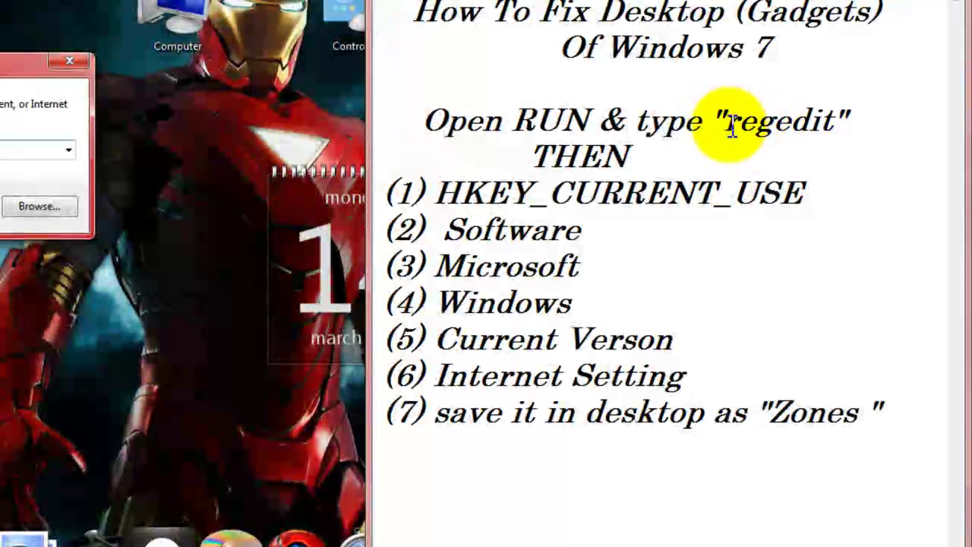
pyautogui.moveTo(722, 124); pyautogui.dragTo(838, 124)
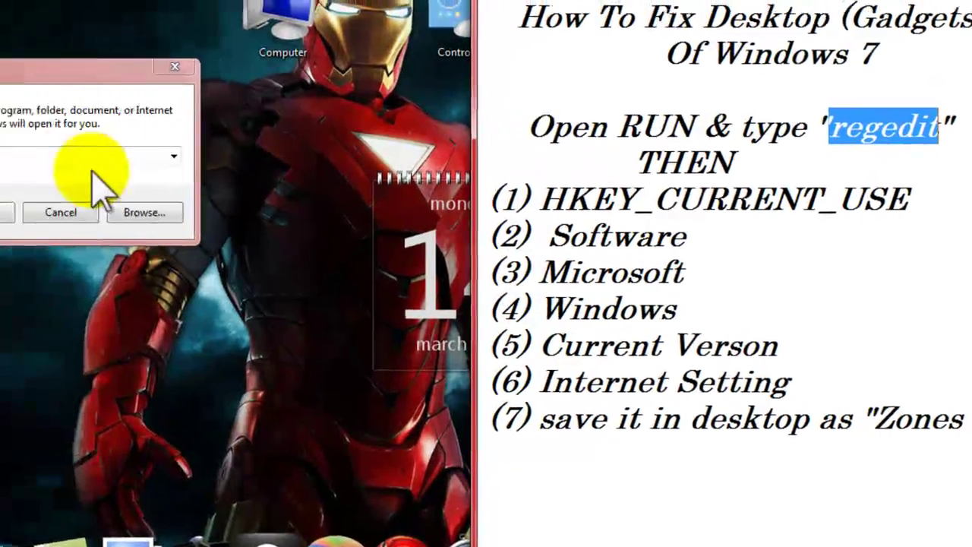
pyautogui.click(31, 150)
pyautogui.click(222, 163)
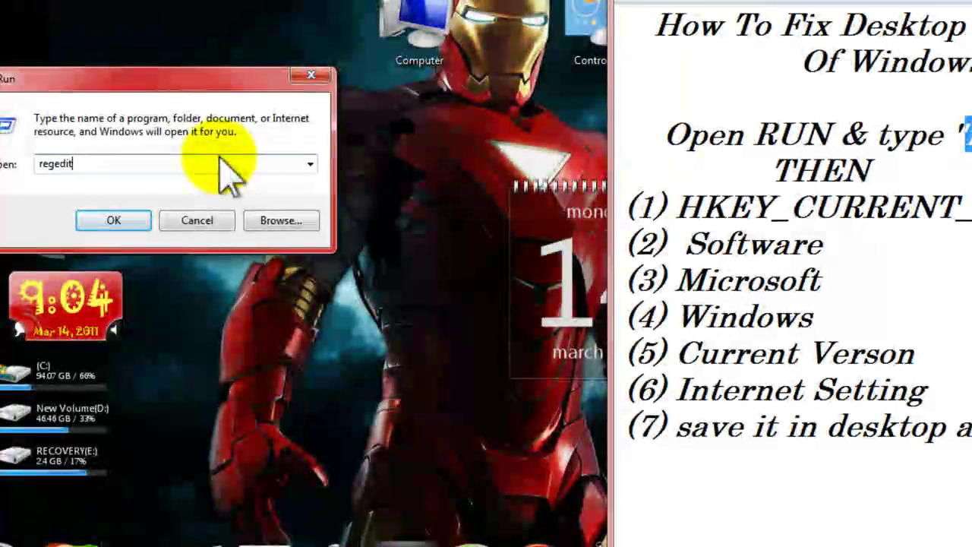
pyautogui.moveTo(161, 80); pyautogui.dragTo(327, 69)
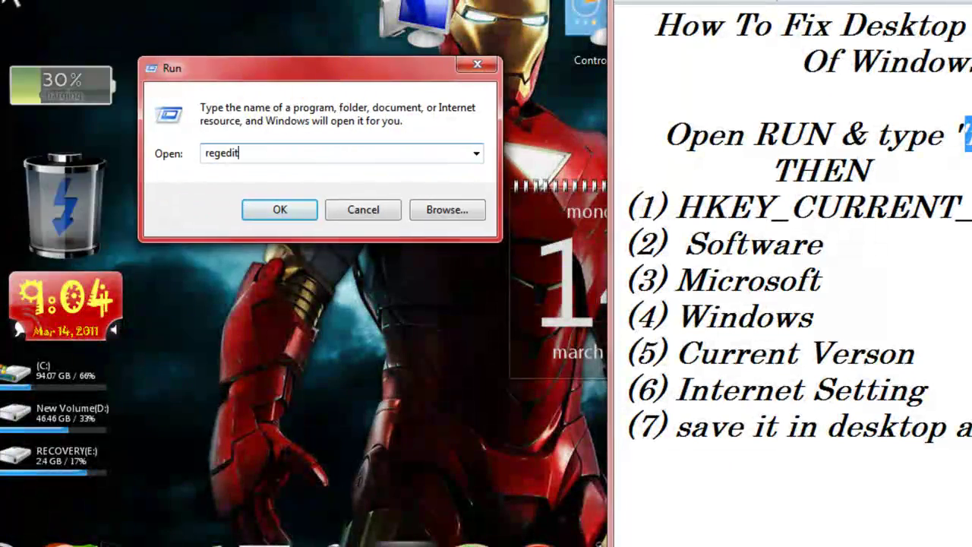
pyautogui.press('super')
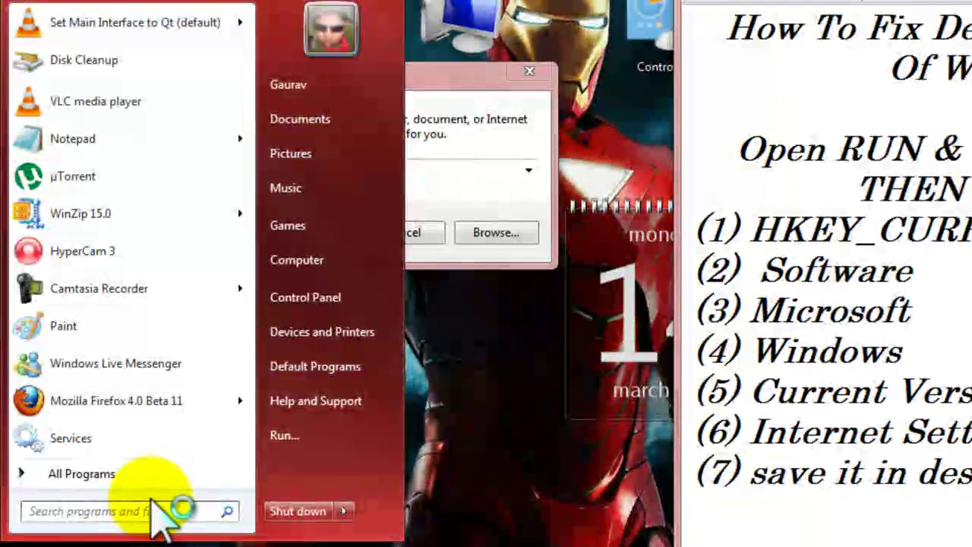
pyautogui.write('r')
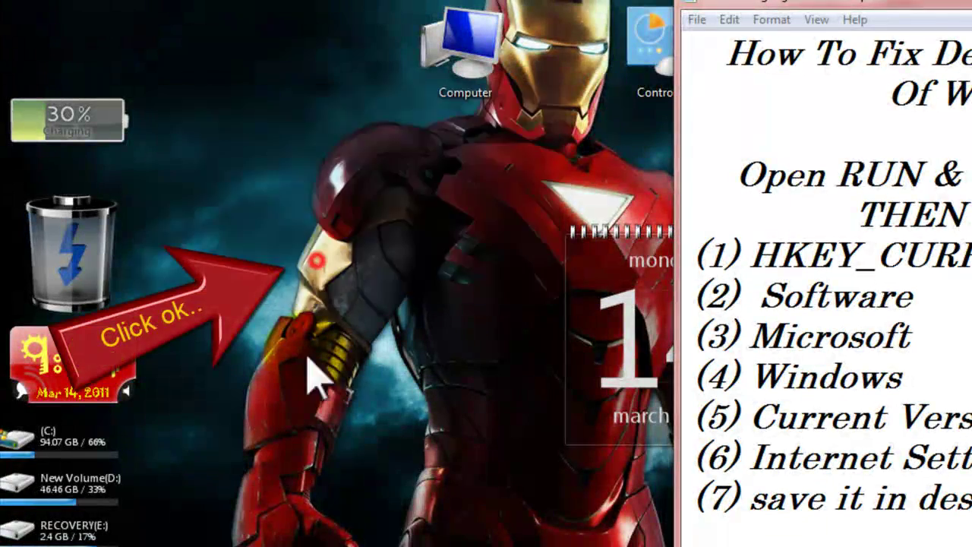
# Step: Launch Registry Editor and allow it to make changes to the computer
pyautogui.click(313, 259)
pyautogui.click(324, 154)
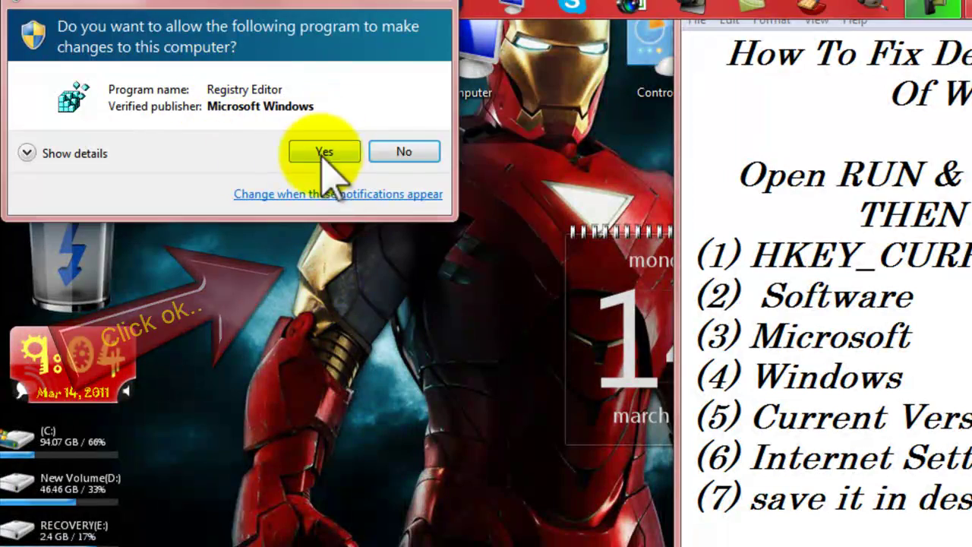
pyautogui.moveTo(218, 4); pyautogui.dragTo(385, 131)
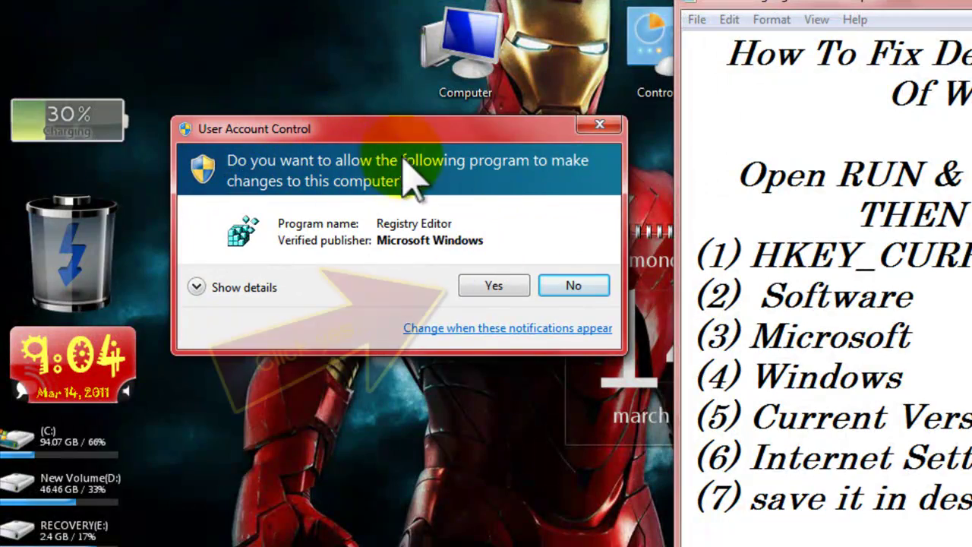
pyautogui.moveTo(414, 148); pyautogui.dragTo(388, 159)
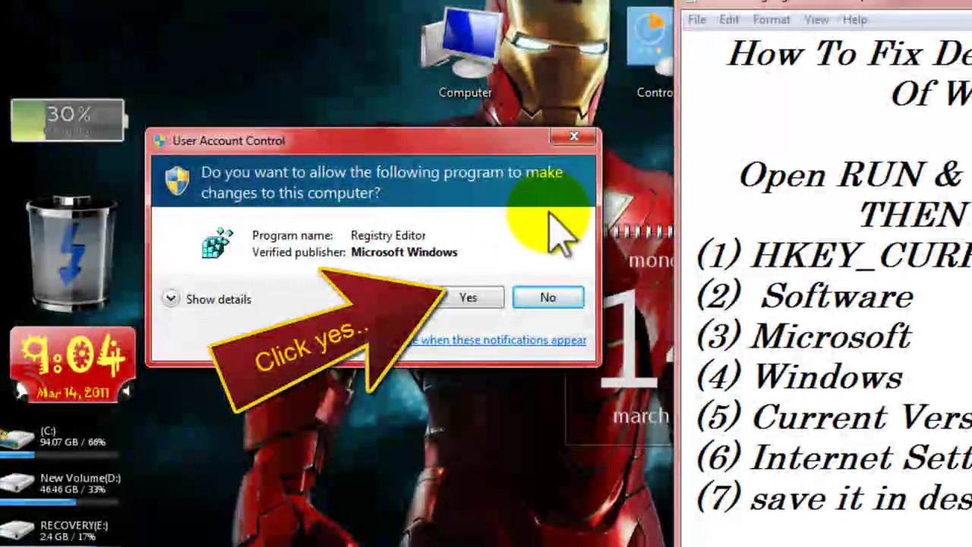
pyautogui.click(490, 296)
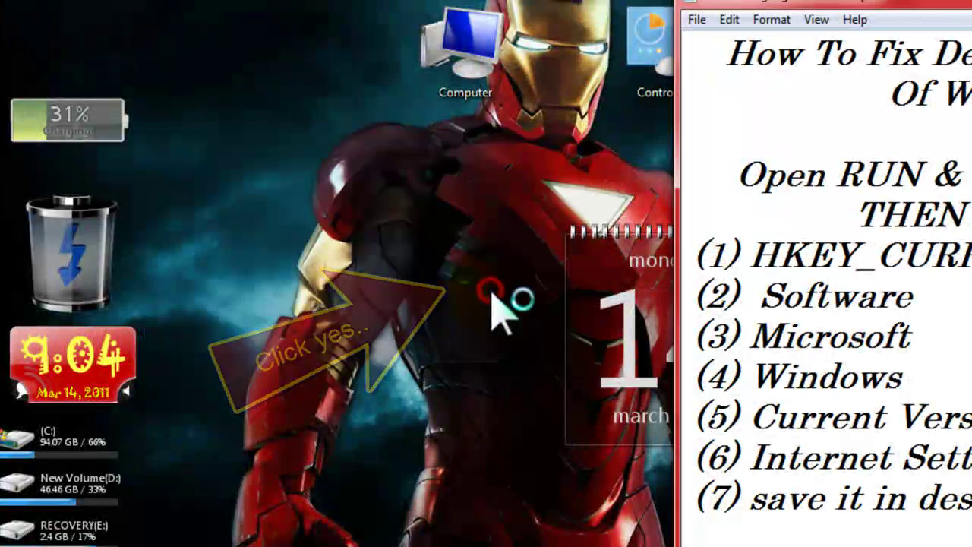
# Step: Expand the HKEY_CURRENT_USER key and dock Registry Editor to the left half of the screen beside the notes
pyautogui.click(311, 126)
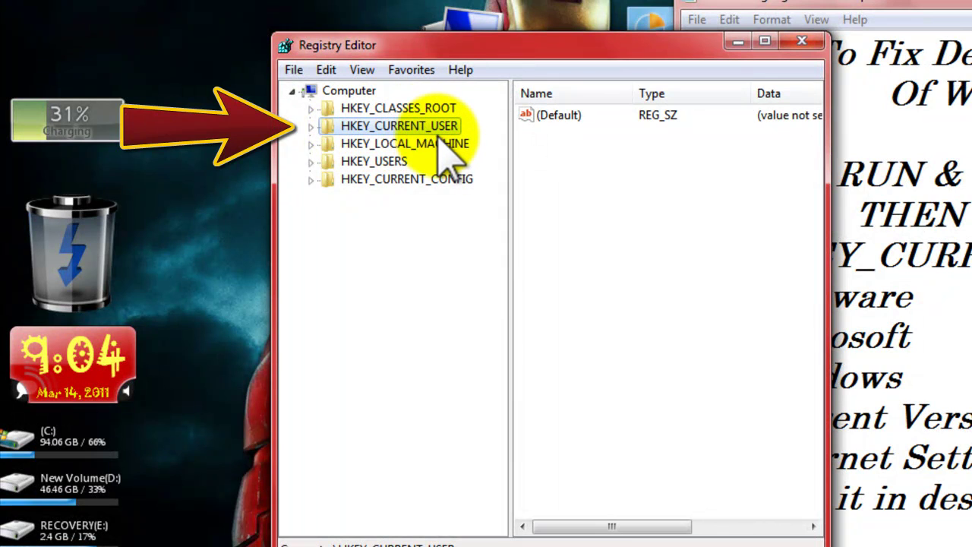
pyautogui.click(310, 127)
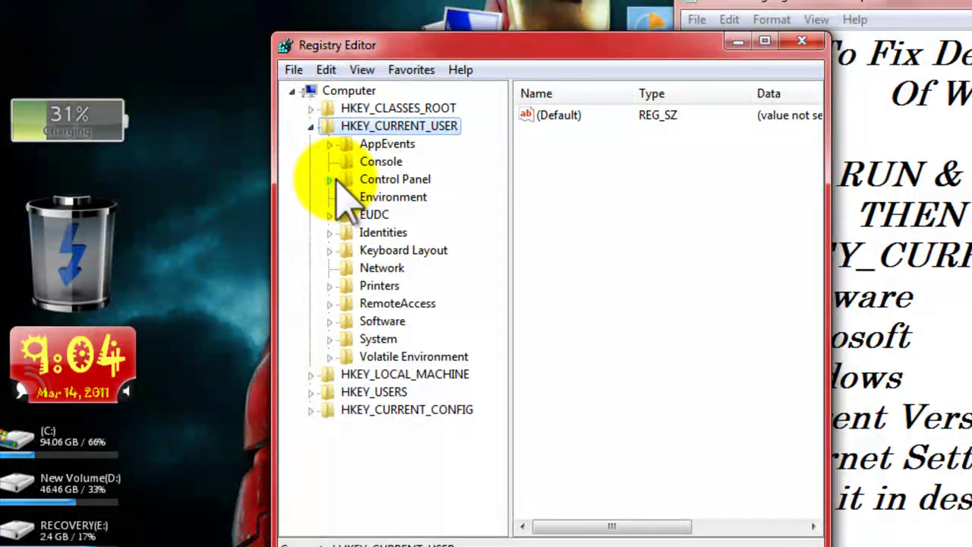
pyautogui.moveTo(548, 35); pyautogui.dragTo(471, 61)
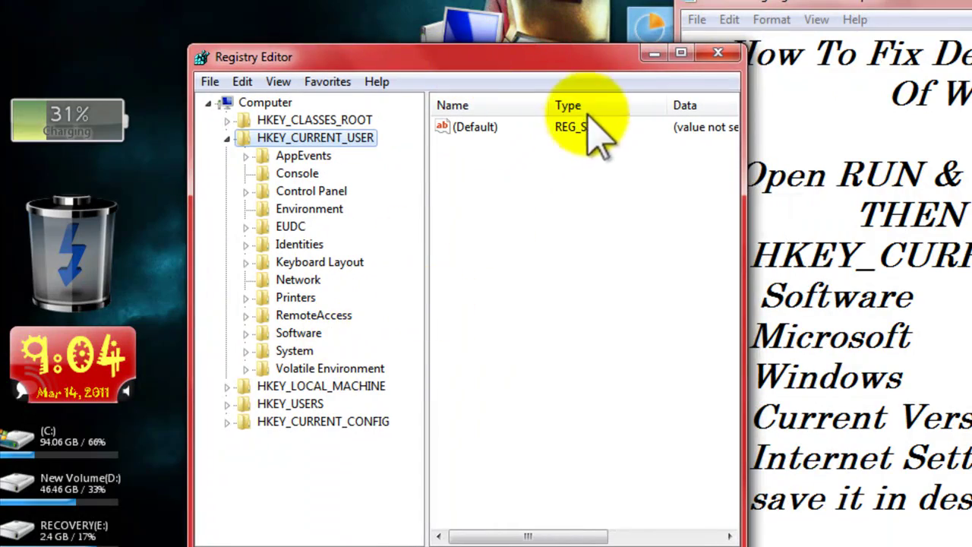
pyautogui.moveTo(593, 72); pyautogui.dragTo(3, 122)
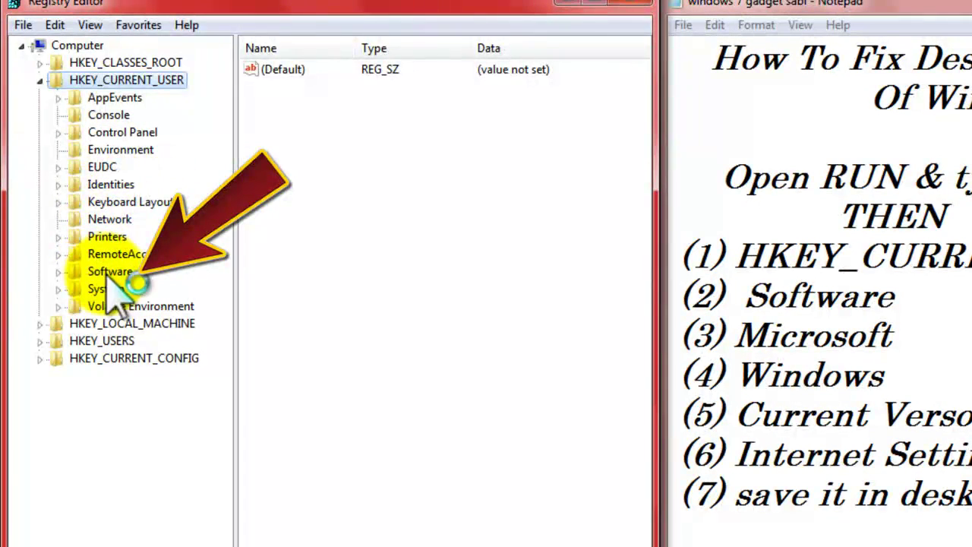
# Step: Expand the Software key under HKEY_CURRENT_USER and the Microsoft key inside it
pyautogui.click(59, 271)
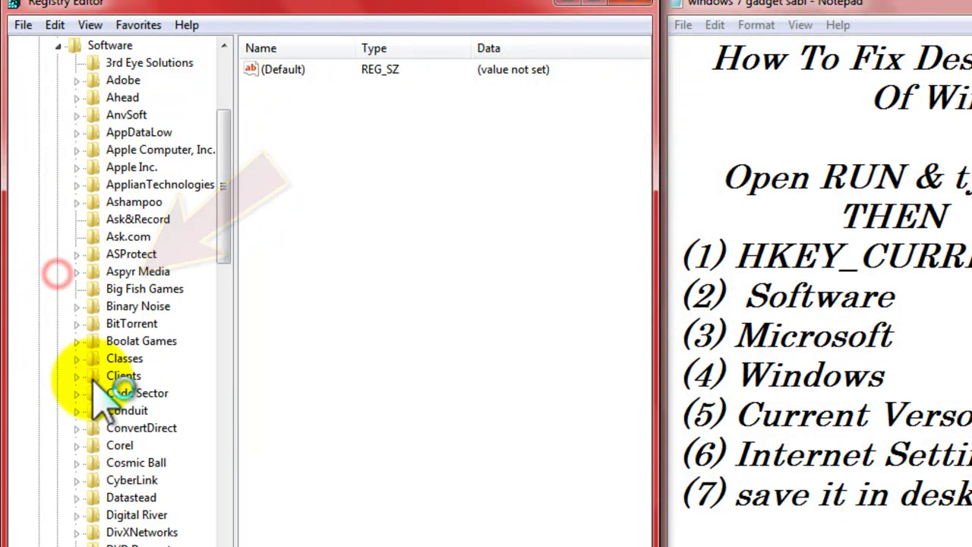
pyautogui.scroll(-8, 99, 391)
pyautogui.scroll(-15, 96, 379)
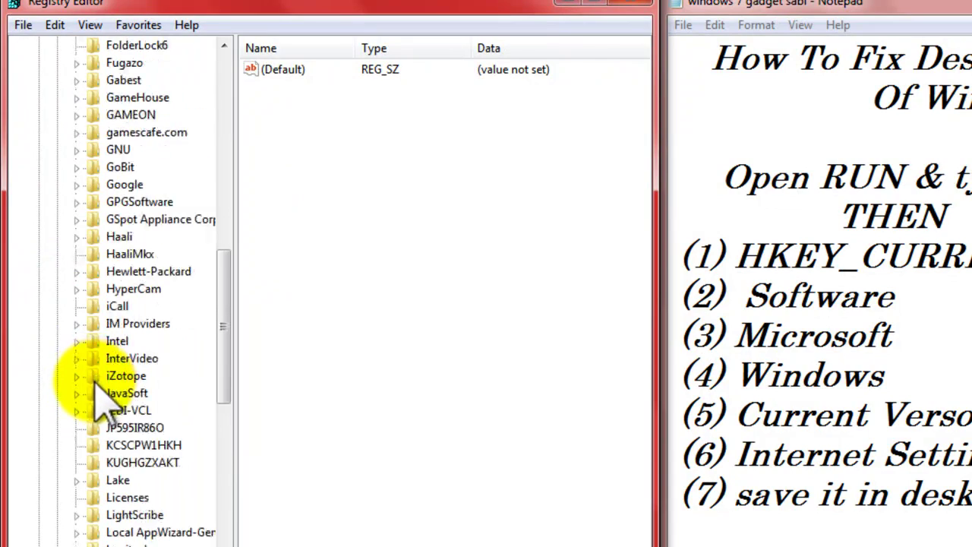
pyautogui.scroll(5, 109, 414)
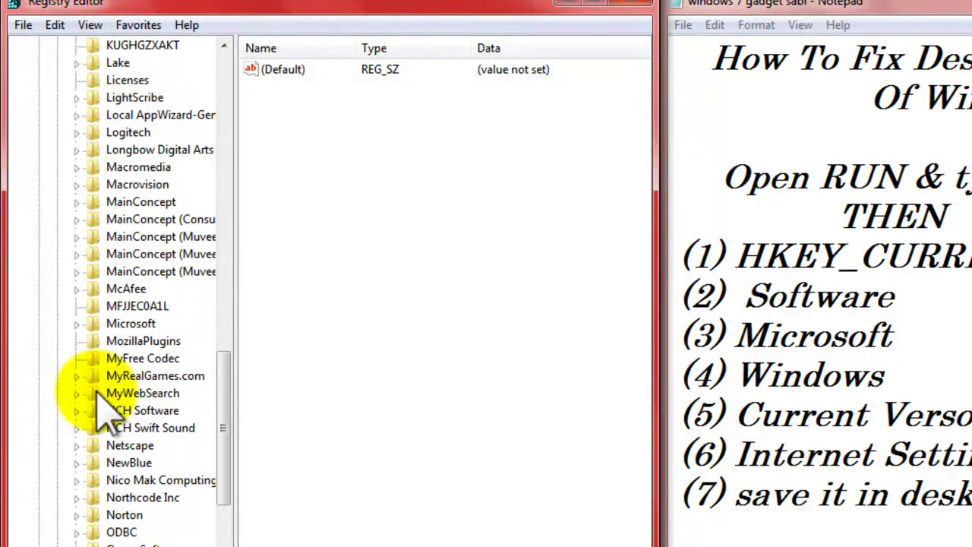
pyautogui.scroll(-9, 114, 410)
pyautogui.scroll(-3, 114, 402)
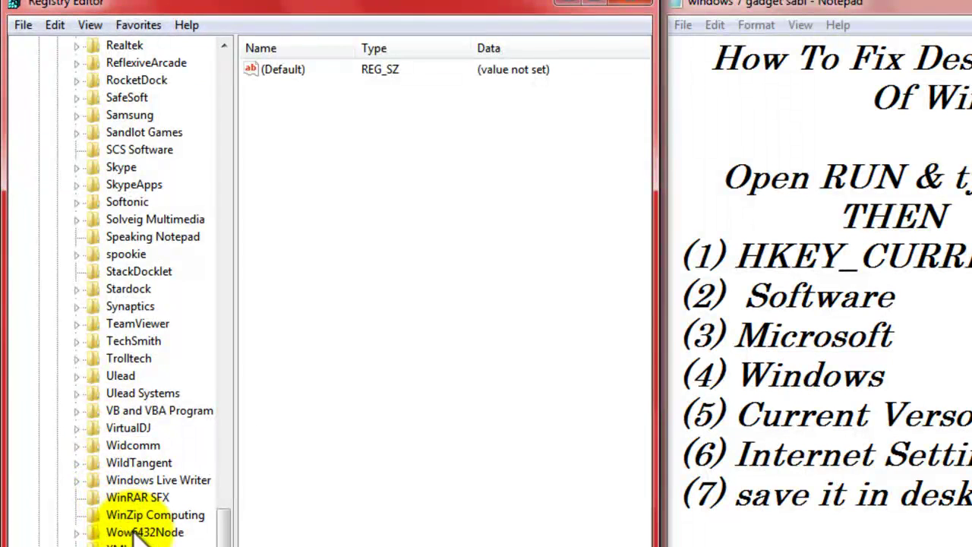
pyautogui.scroll(4, 167, 541)
pyautogui.scroll(9, 133, 531)
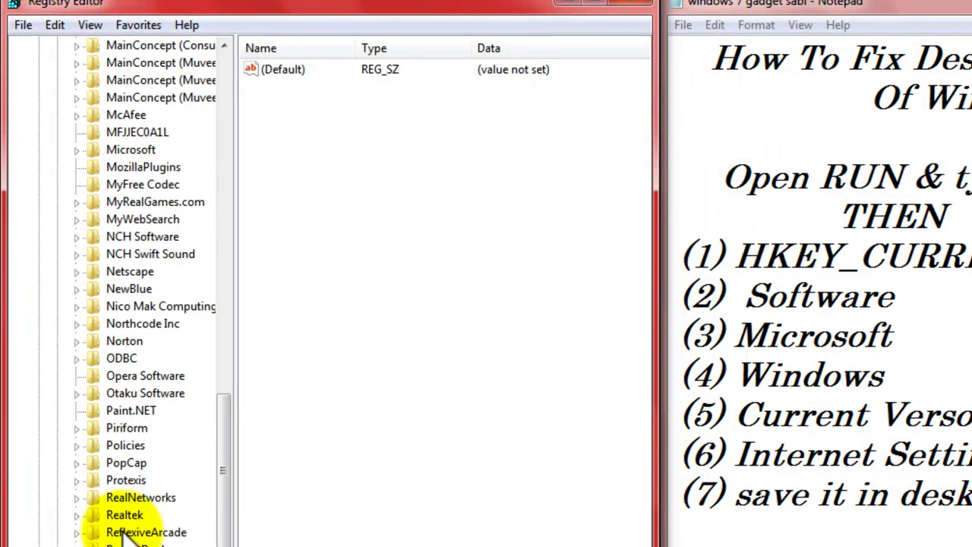
pyautogui.scroll(1, 114, 304)
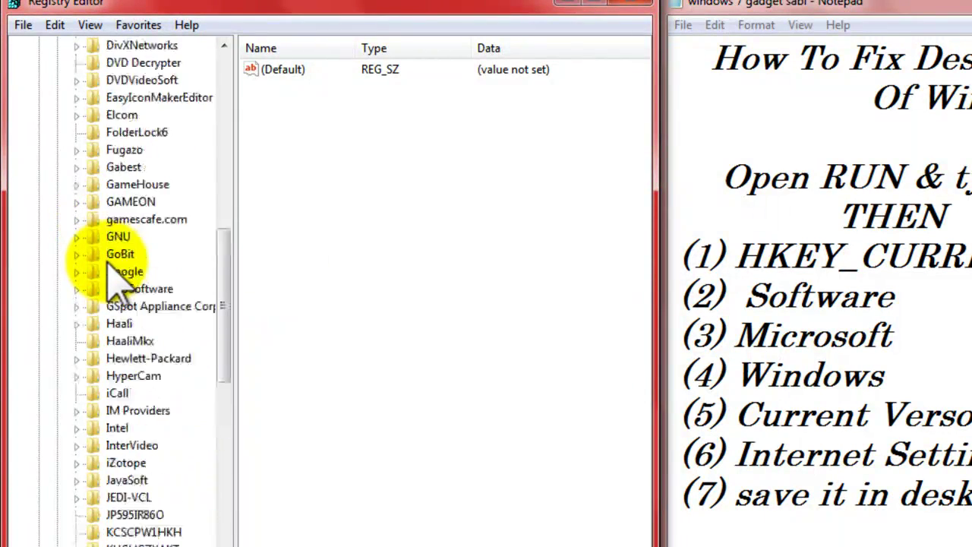
pyautogui.scroll(-16, 110, 289)
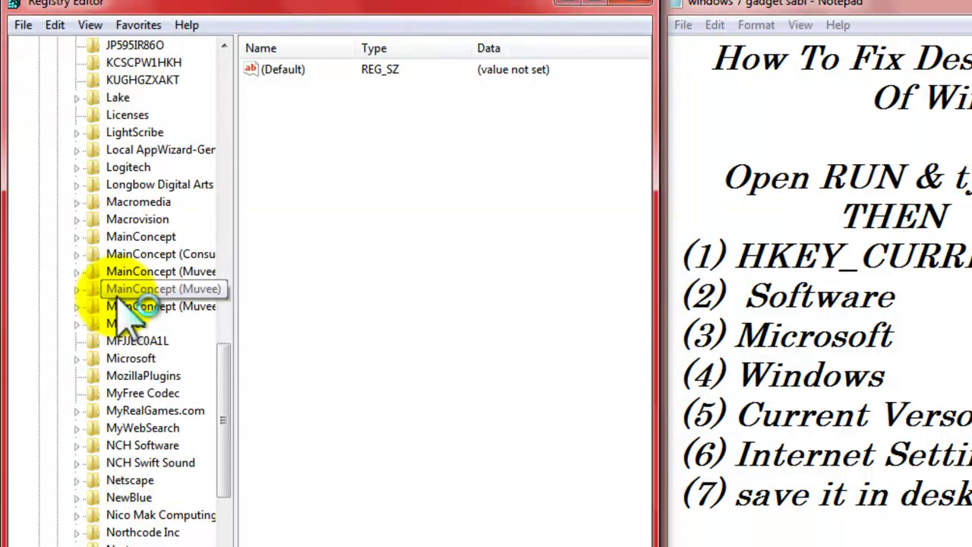
pyautogui.scroll(-1, 119, 300)
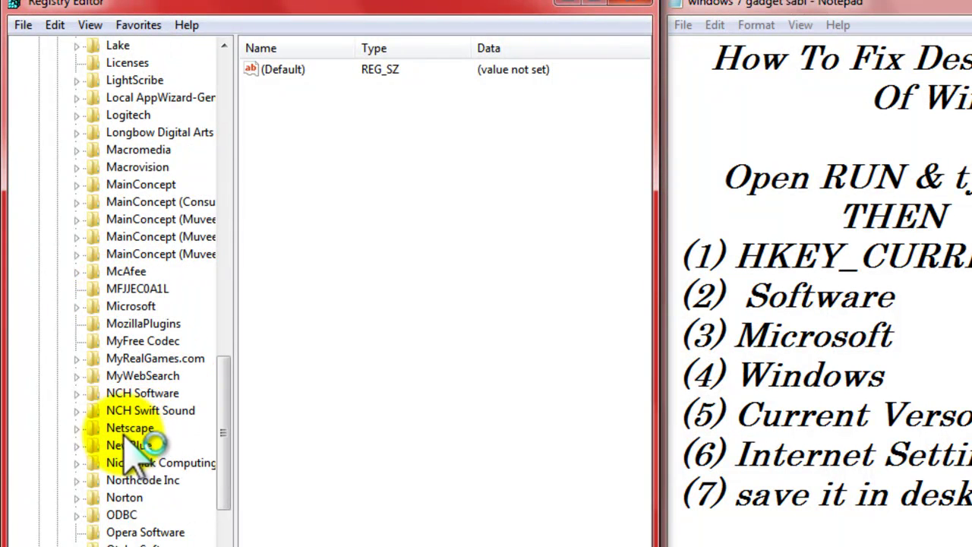
pyautogui.scroll(-1, 129, 448)
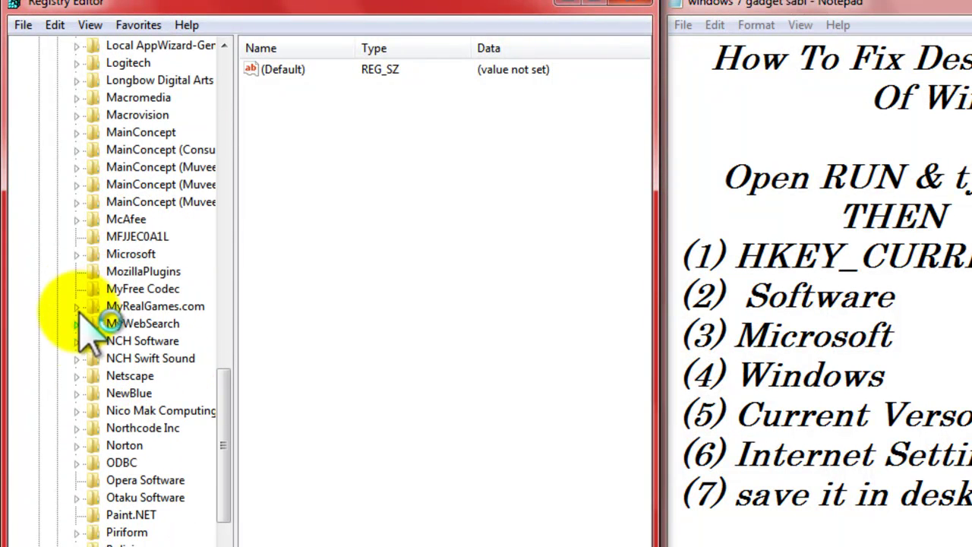
pyautogui.click(77, 254)
# Step: Find the Windows key inside the Microsoft key and expand it
pyautogui.scroll(-10, 144, 312)
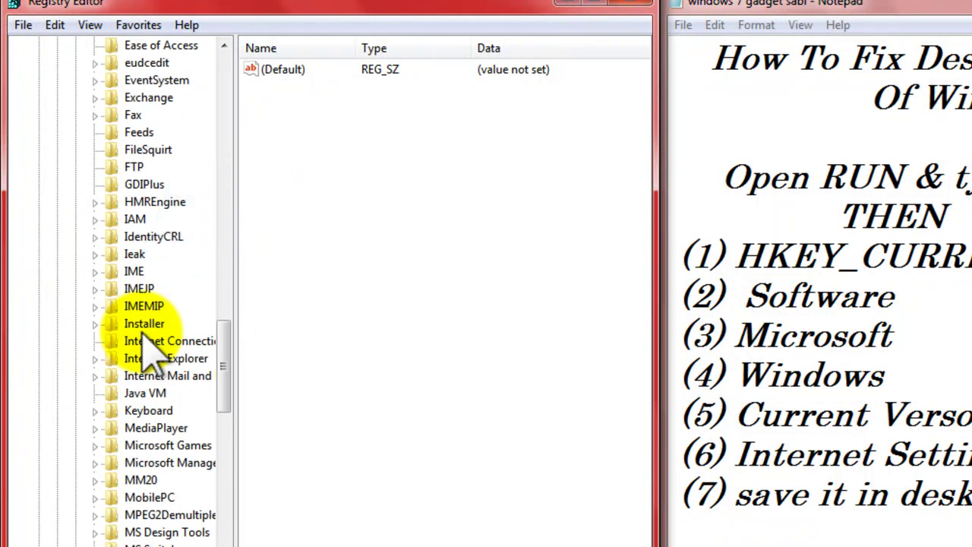
pyautogui.scroll(-3, 156, 357)
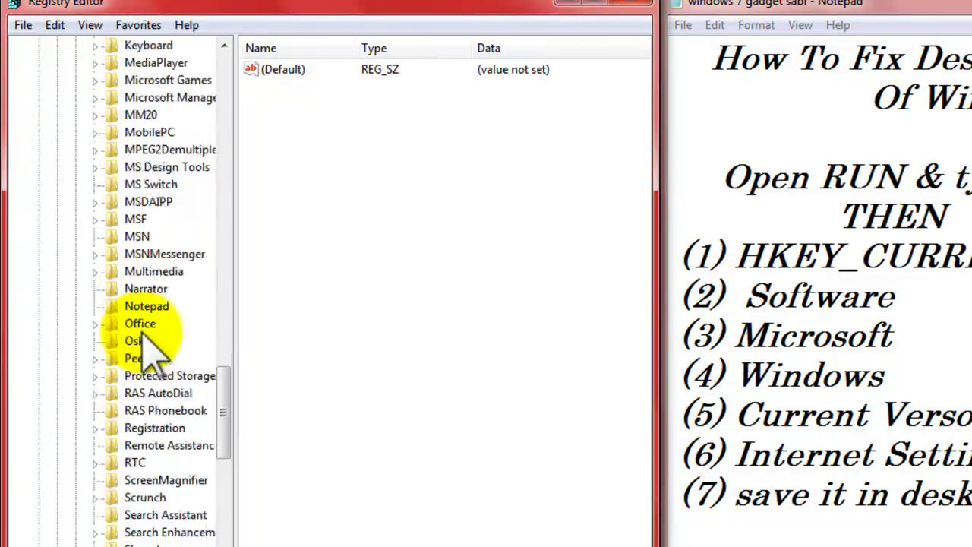
pyautogui.scroll(-9, 152, 364)
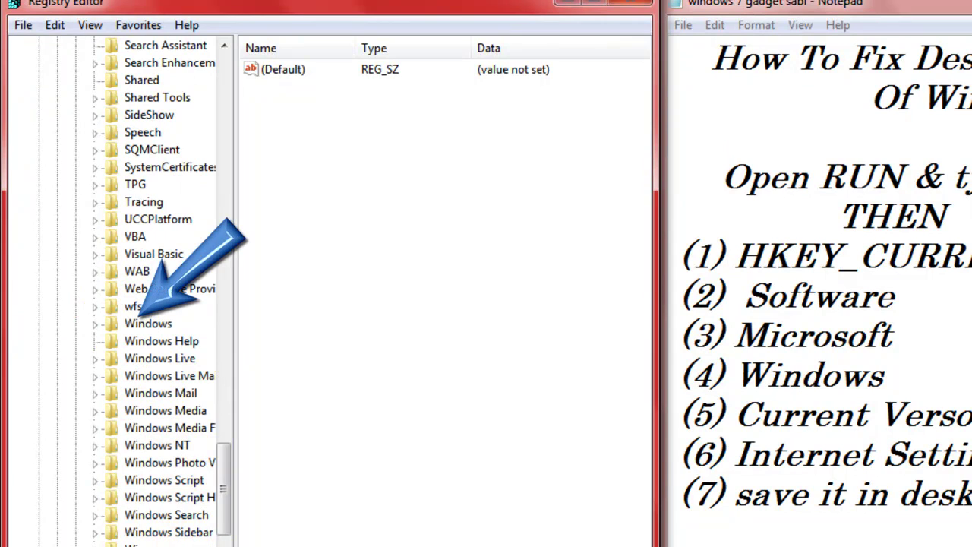
pyautogui.hscroll(3, 122, 296)
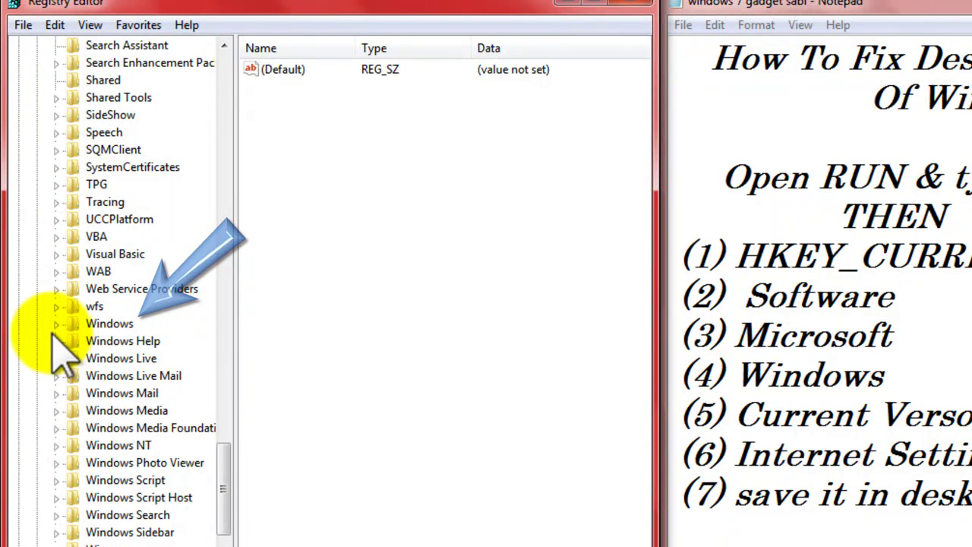
pyautogui.click(56, 324)
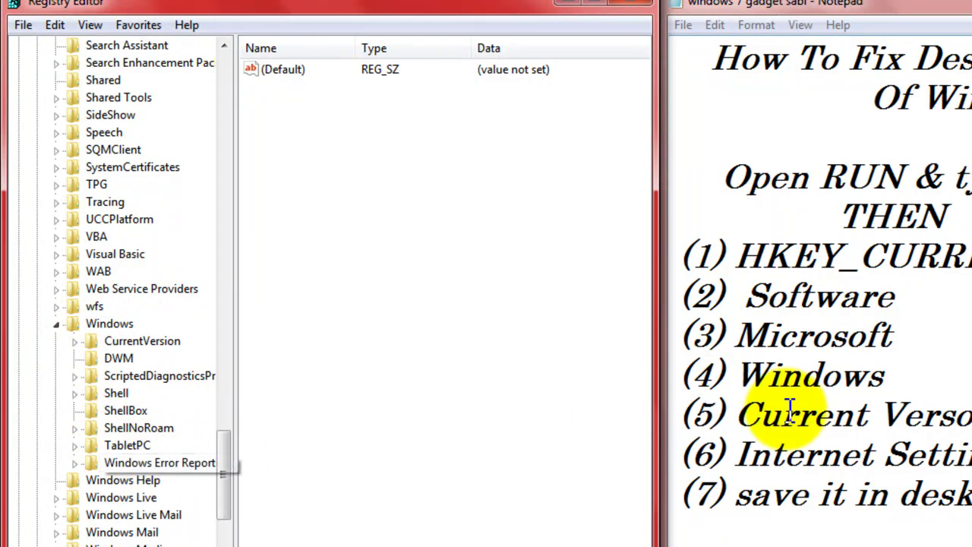
# Step: Expand the CurrentVersion key inside the Windows key
pyautogui.scroll(-7, 59, 456)
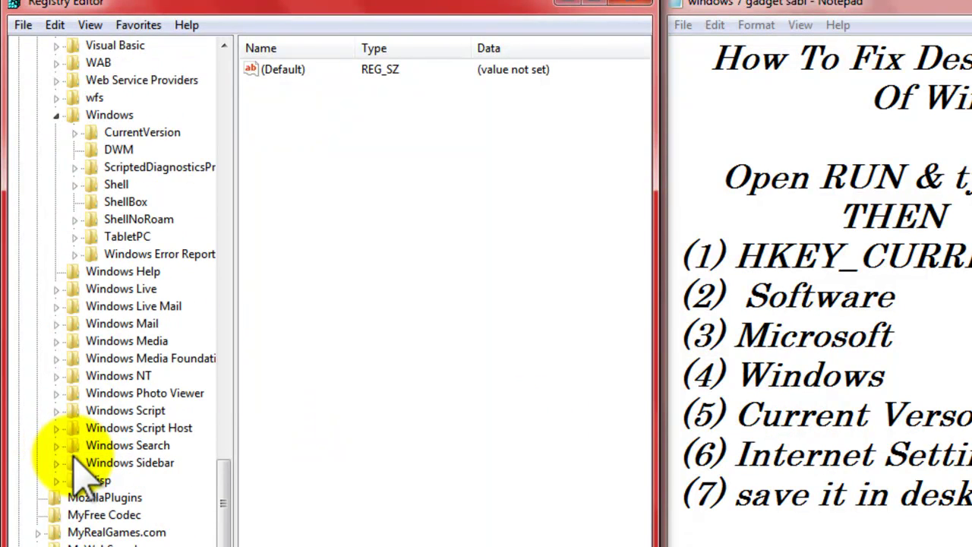
pyautogui.scroll(-5, 76, 463)
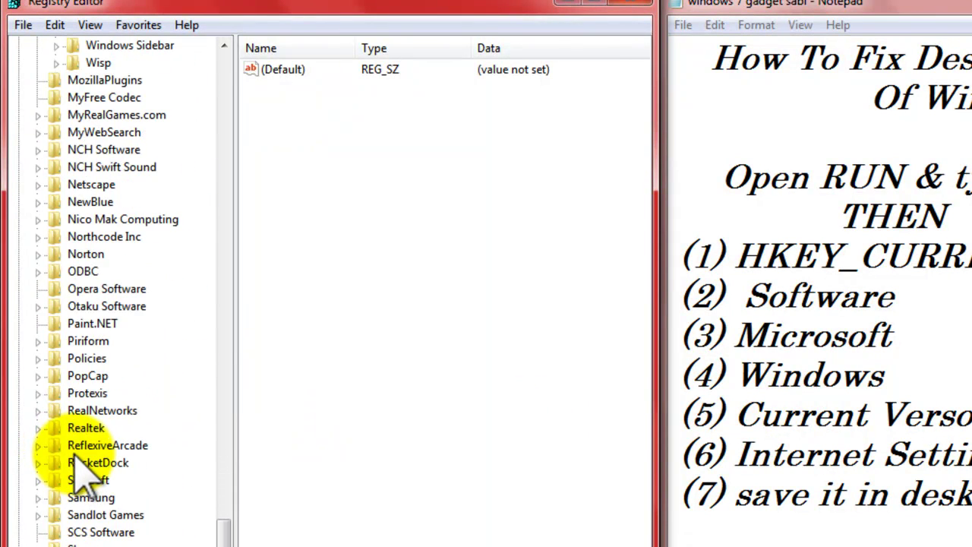
pyautogui.scroll(9, 76, 460)
pyautogui.scroll(3, 83, 459)
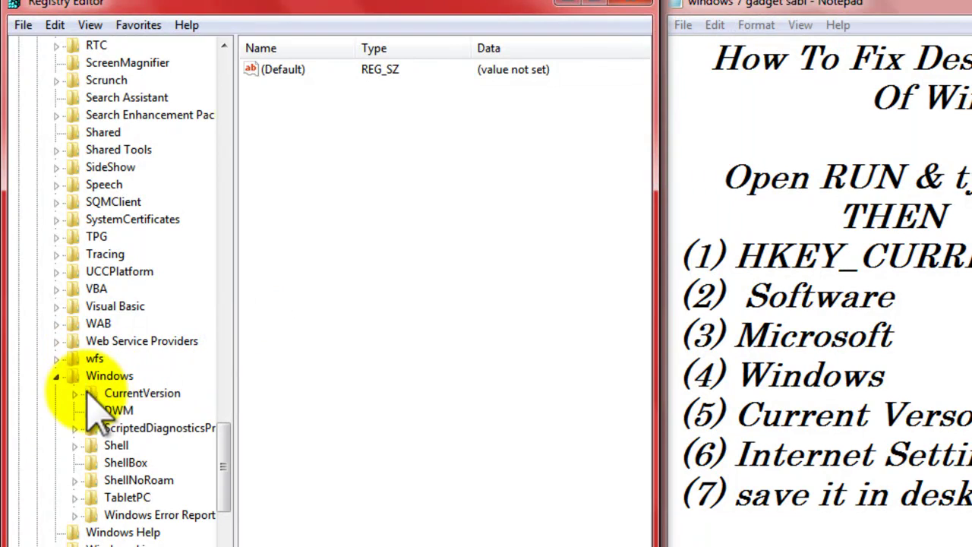
pyautogui.click(74, 392)
# Step: Expand the Internet Settings key under CurrentVersion and the Zones key inside it
pyautogui.scroll(-7, 99, 412)
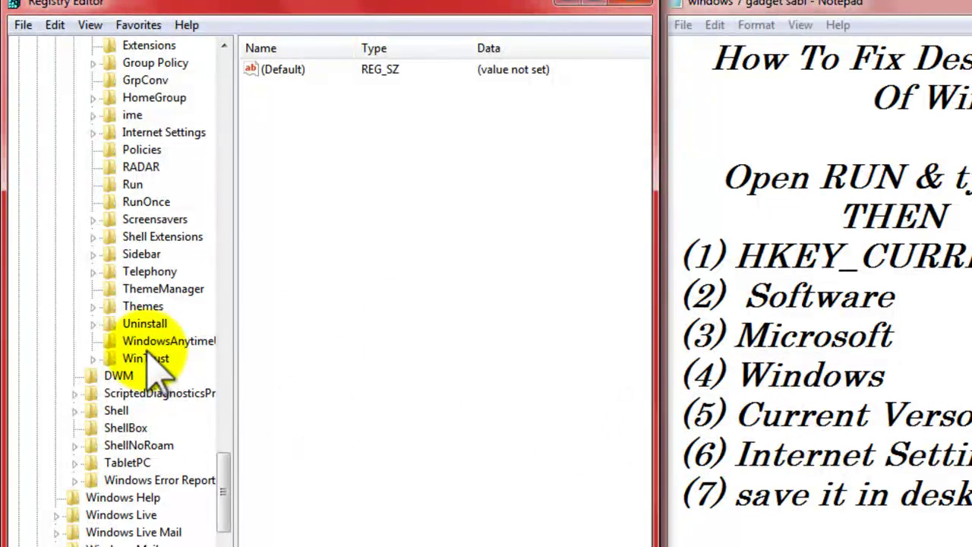
pyautogui.scroll(3, 152, 372)
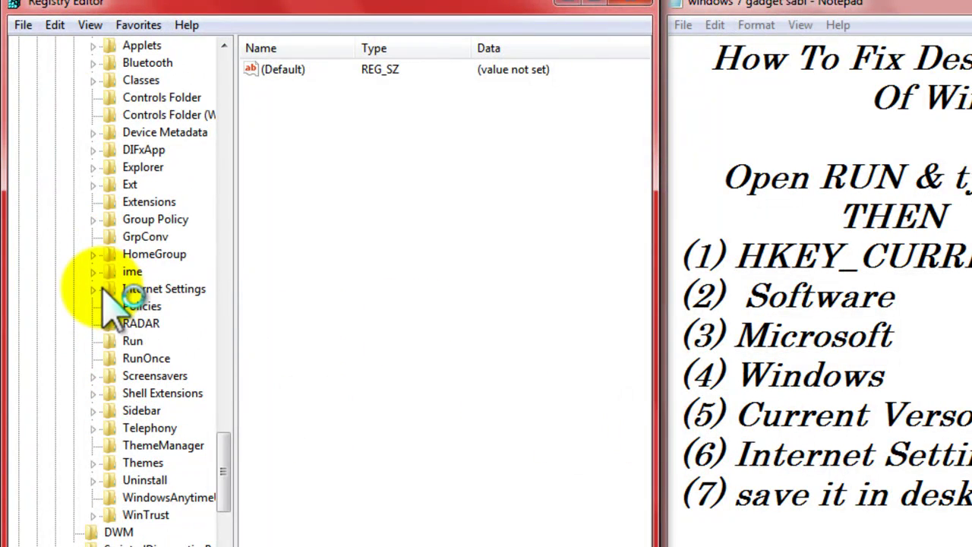
pyautogui.click(92, 291)
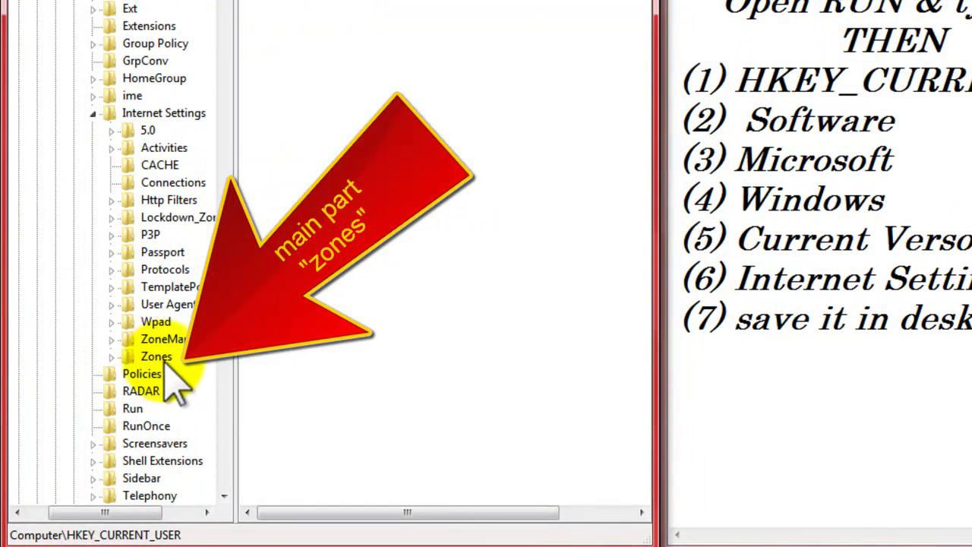
pyautogui.click(111, 357)
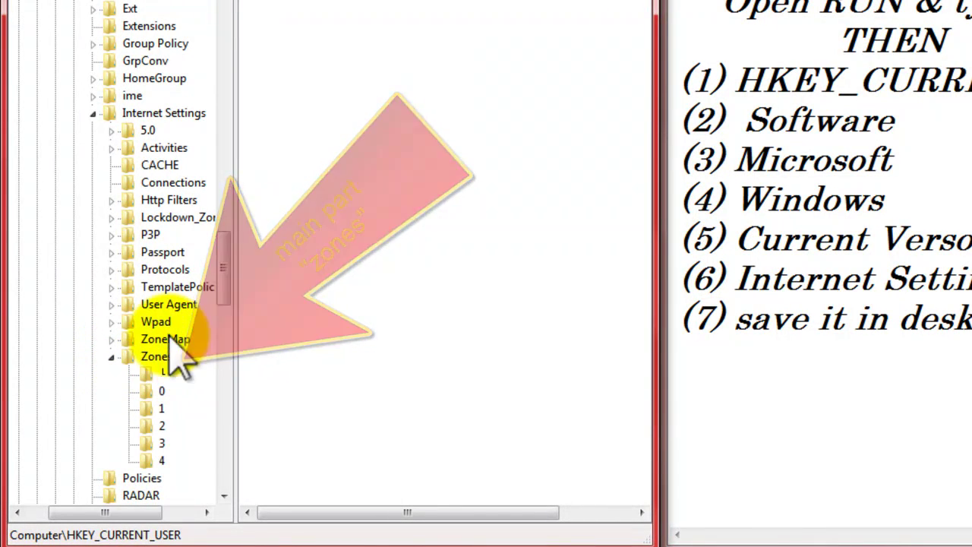
# Step: Try to export the selected Zones branch to the desktop as a registration file named Zones, and close the export dialog
pyautogui.rightClick(126, 357)
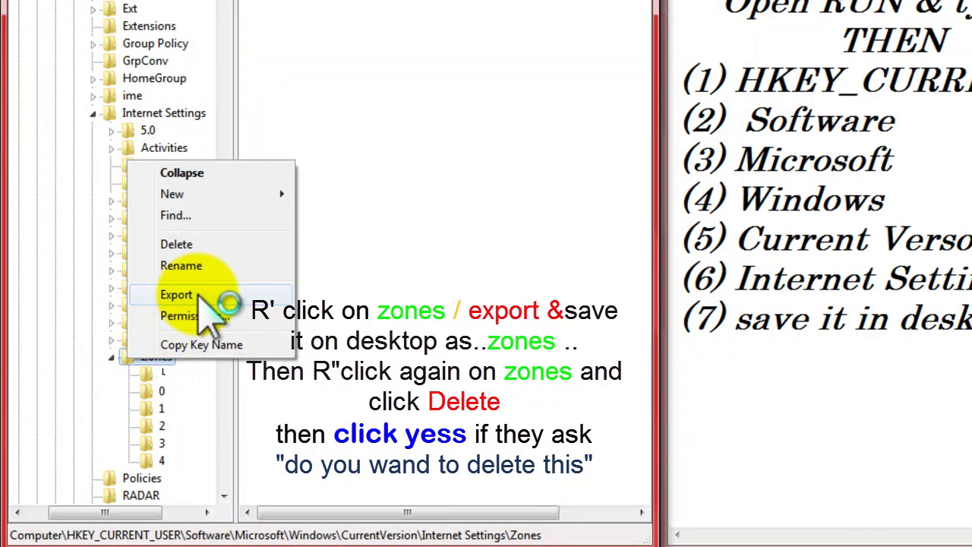
pyautogui.click(196, 296)
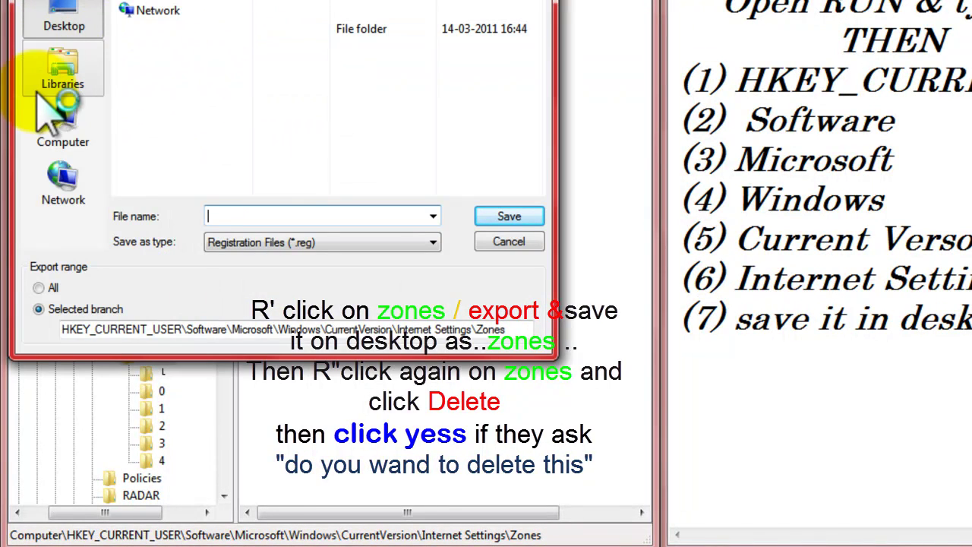
pyautogui.click(42, 23)
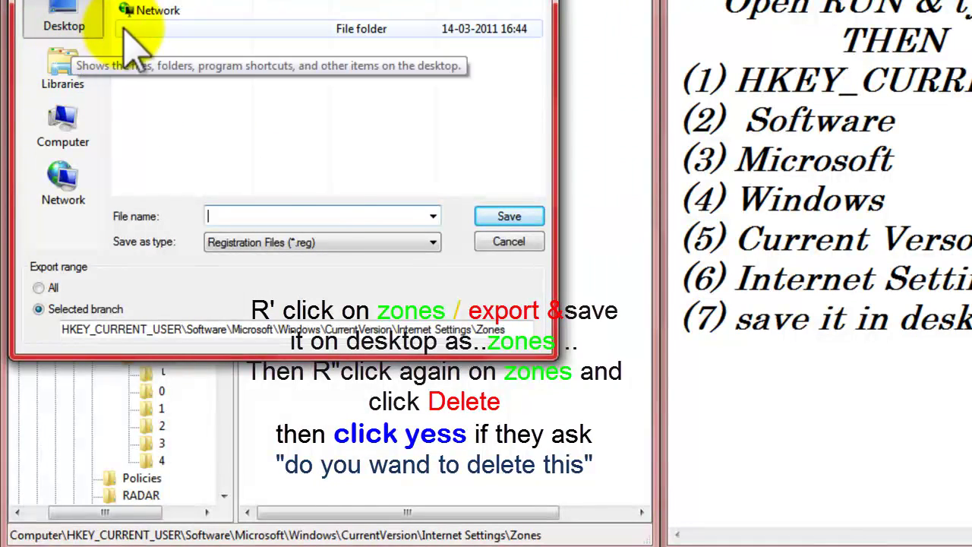
pyautogui.click(273, 216)
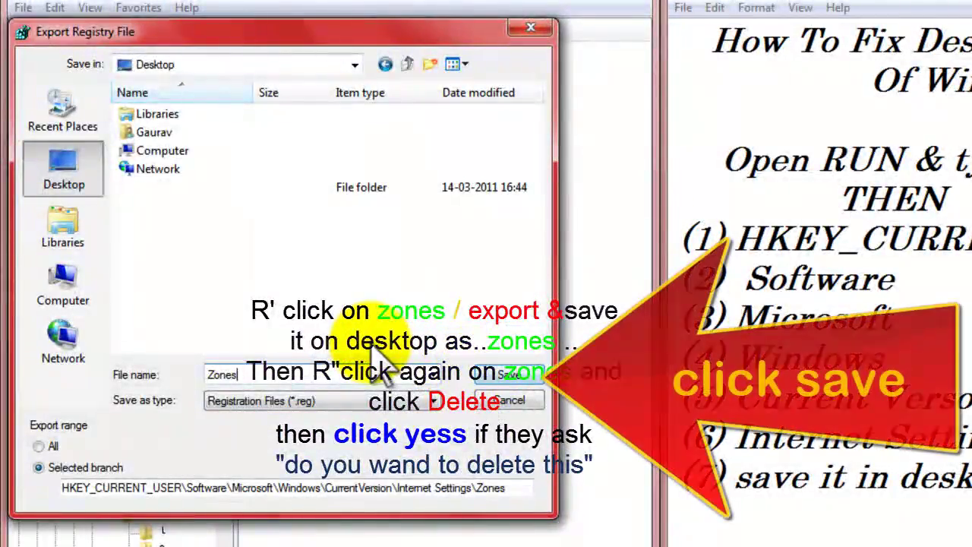
pyautogui.click(507, 376)
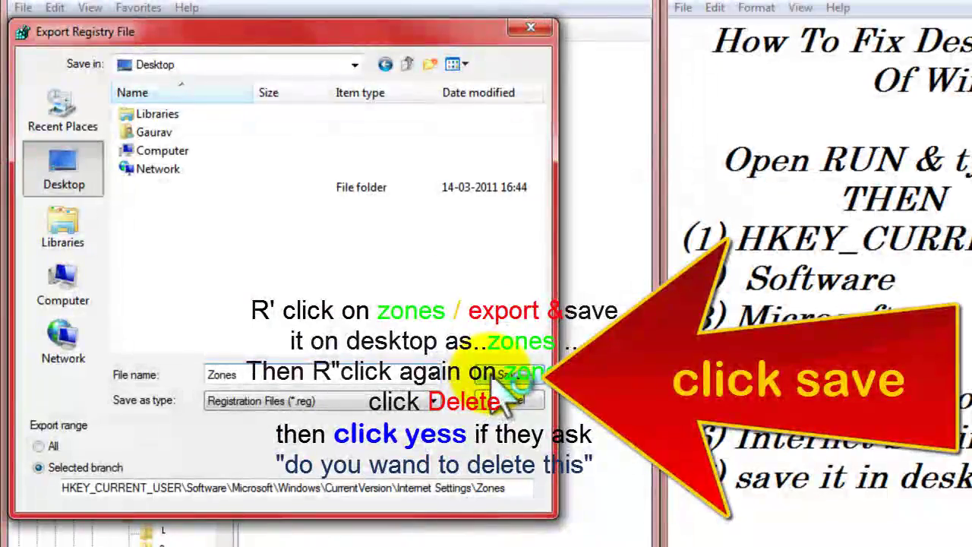
pyautogui.click(530, 29)
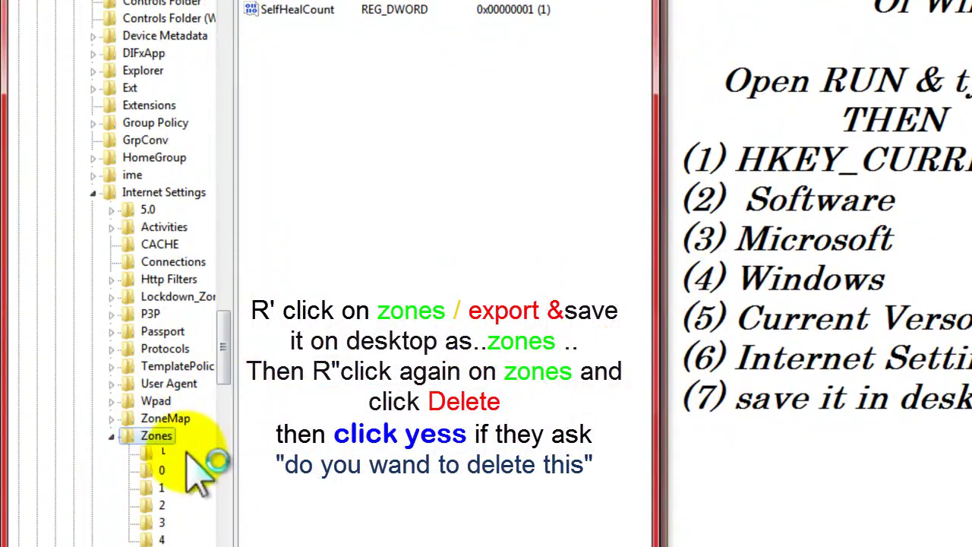
# Step: Bring up and dismiss the commands for the Zones key, and collapse the HKEY_CURRENT_USER branch
pyautogui.rightClick(161, 438)
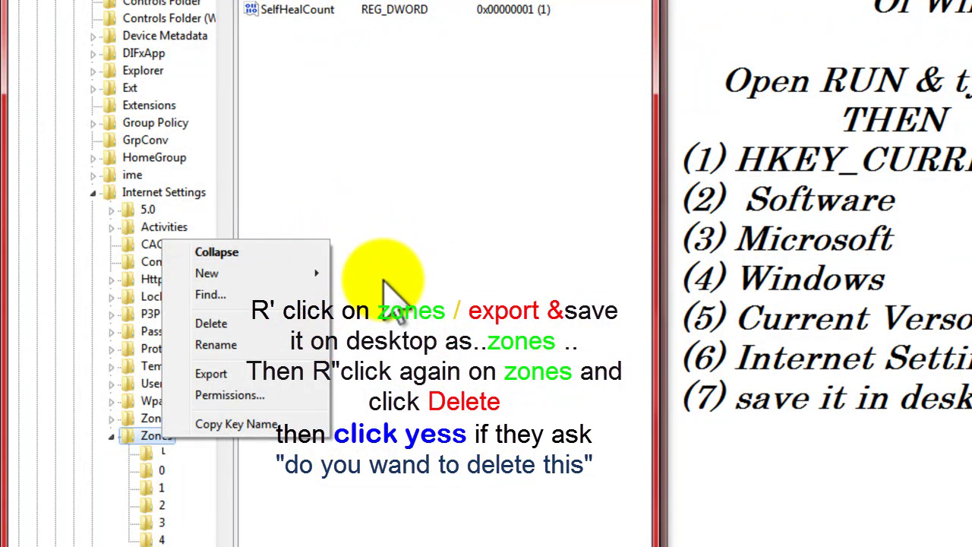
pyautogui.click(395, 67)
pyautogui.moveTo(226, 346); pyautogui.dragTo(171, 11)
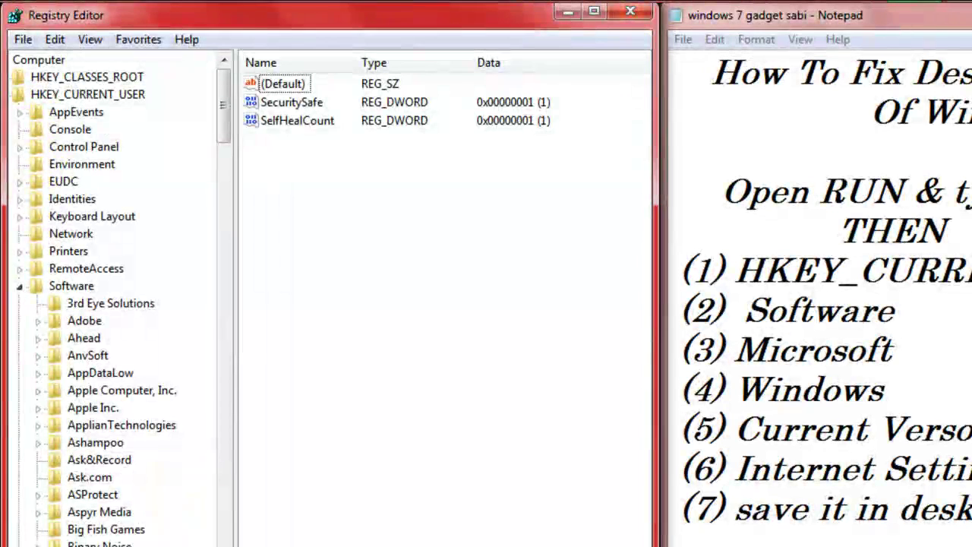
pyautogui.hscroll(-2, 34, 455)
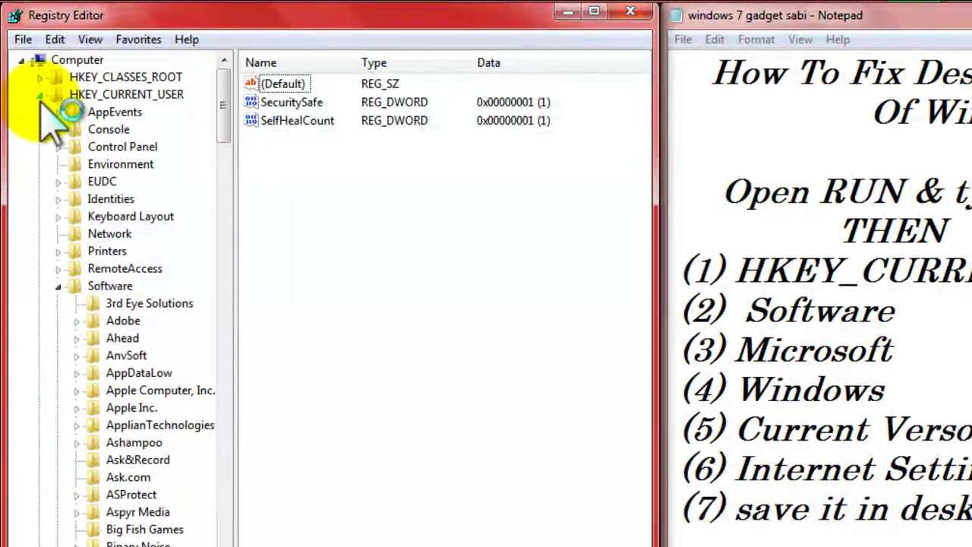
pyautogui.click(39, 94)
# Step: Exit Registry Editor and close the instruction notes in Notepad
pyautogui.click(23, 39)
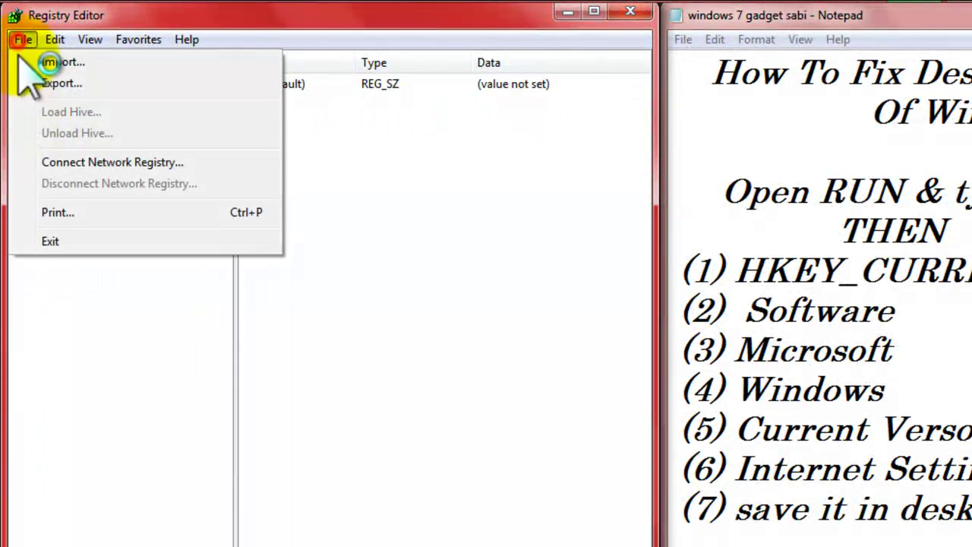
pyautogui.click(29, 250)
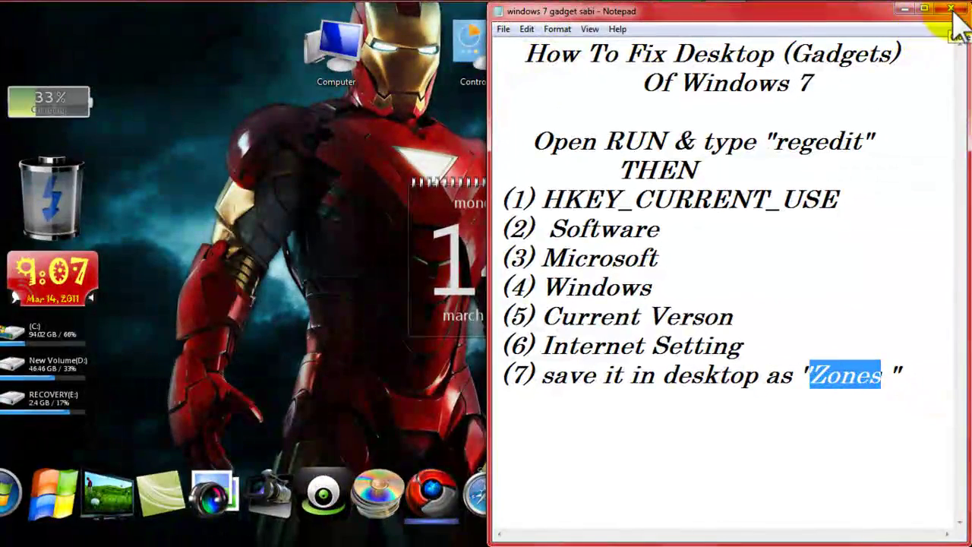
pyautogui.click(952, 10)
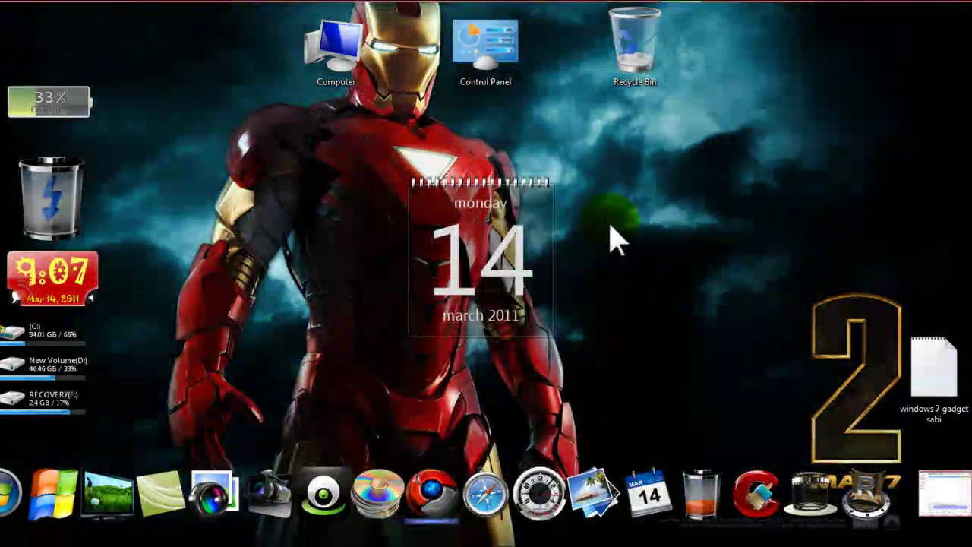
# Step: Show the Restart option among the computer's shutdown choices and dismiss them without restarting
pyautogui.click(13, 15)
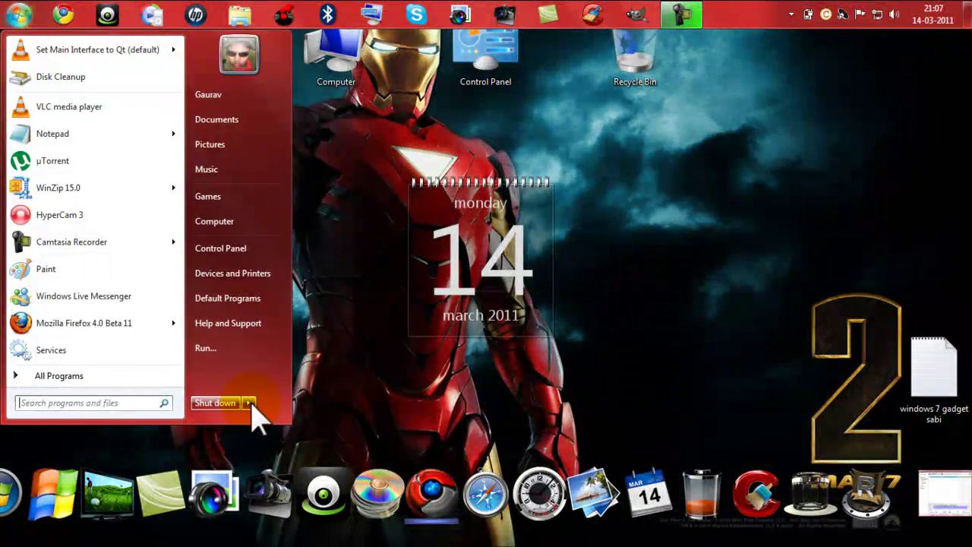
pyautogui.click(248, 403)
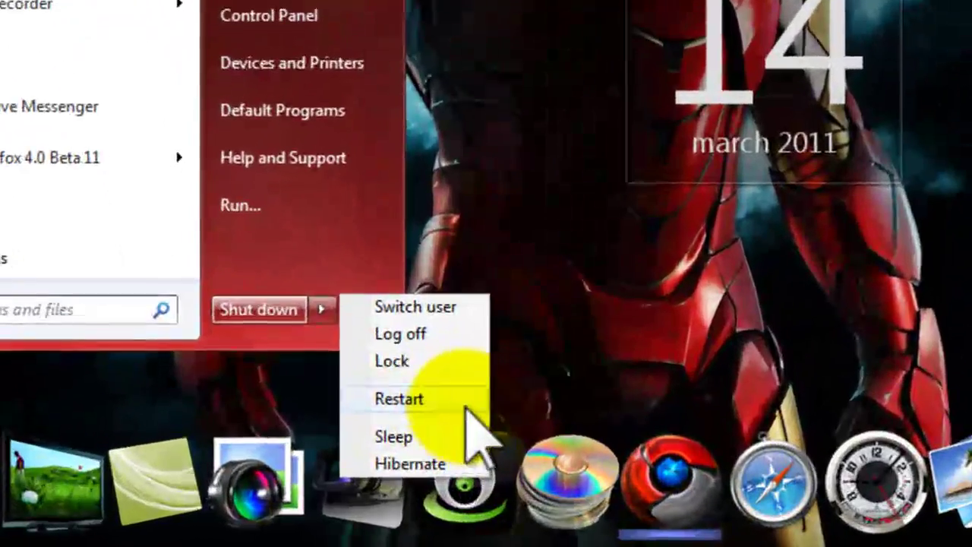
pyautogui.click(600, 280)
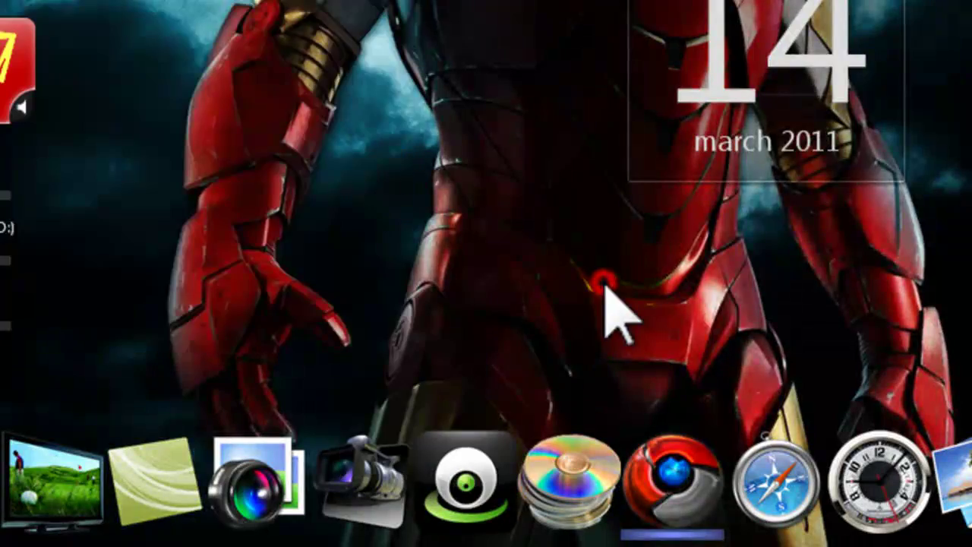